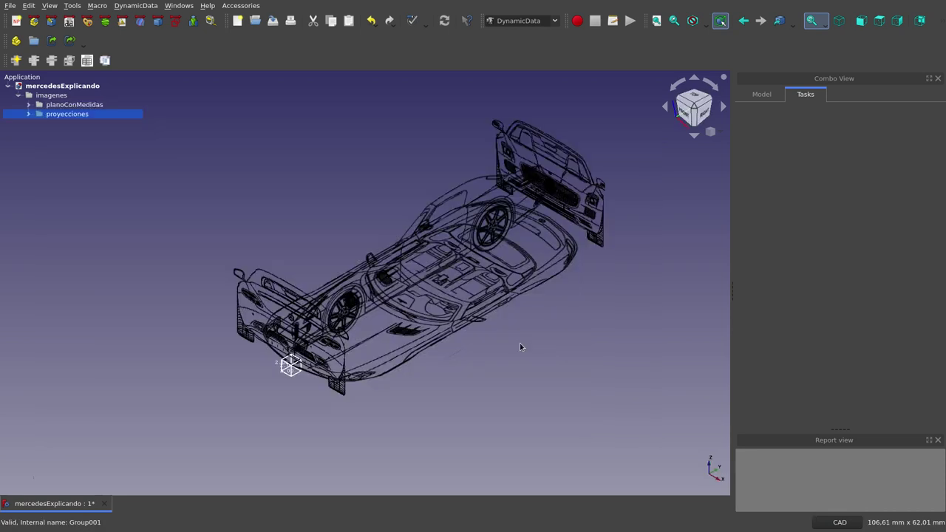
Step: Orbit around the car projections from several angles and inspect the tope image plane's properties
mouse_move(509, 359)
middle_down()
mouse_move(459, 337)
mouse_move(520, 358)
middle_up()
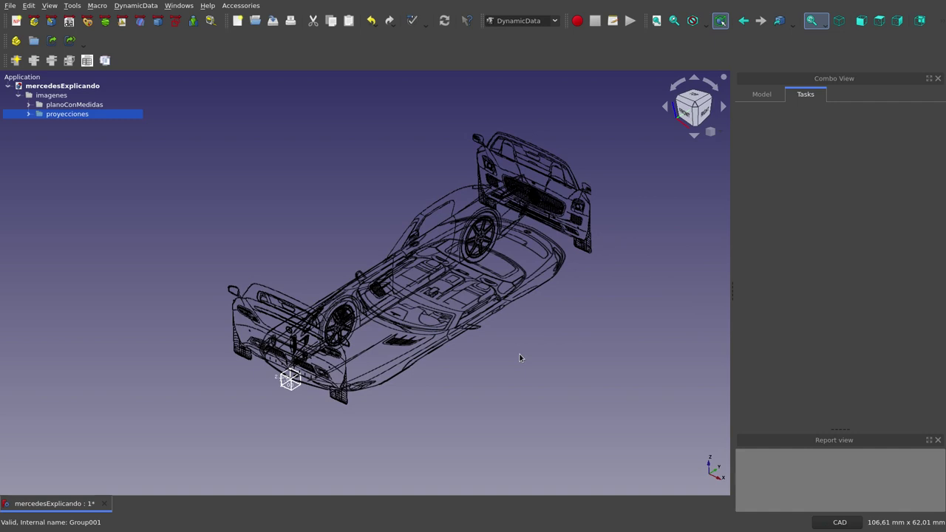
middle_drag(519, 354, 498, 352)
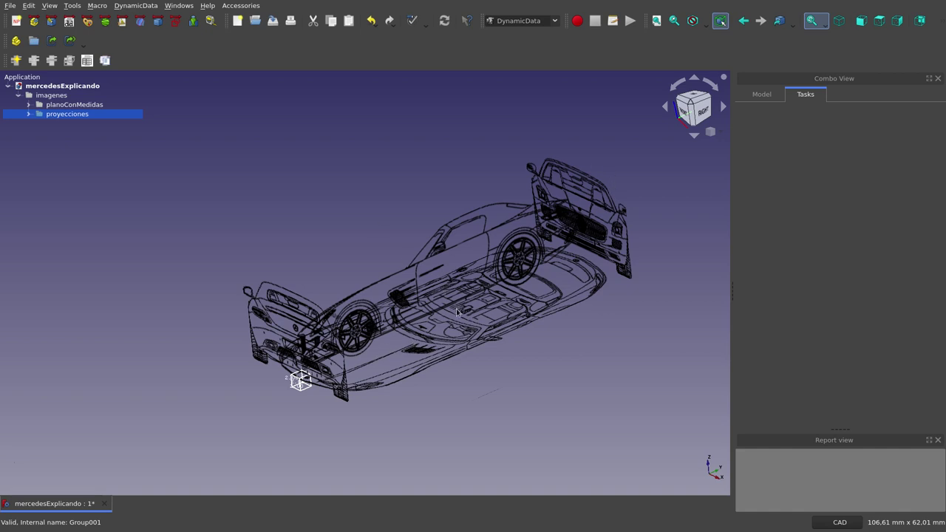
middle_drag(466, 329, 529, 167)
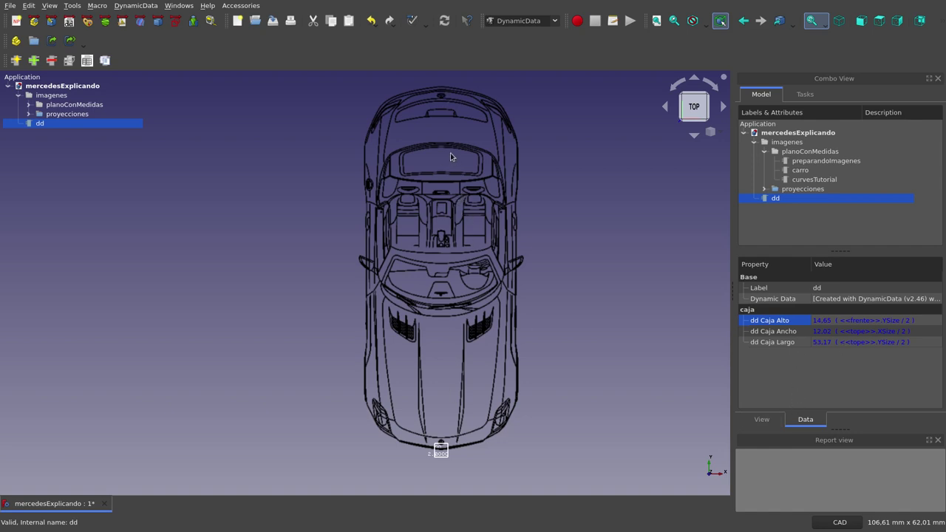
click(445, 220)
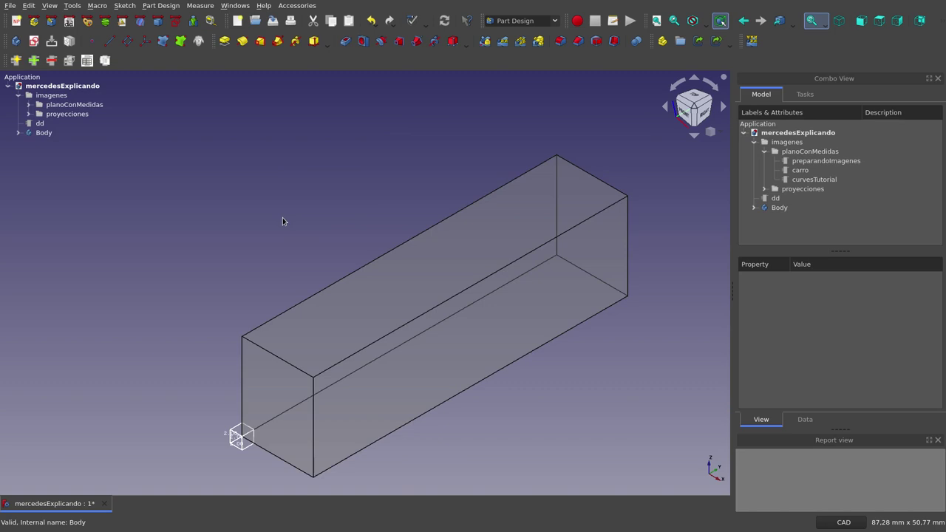
Step: Show the proyecciones car images inside the box and orbit around them
click(58, 115)
key(space)
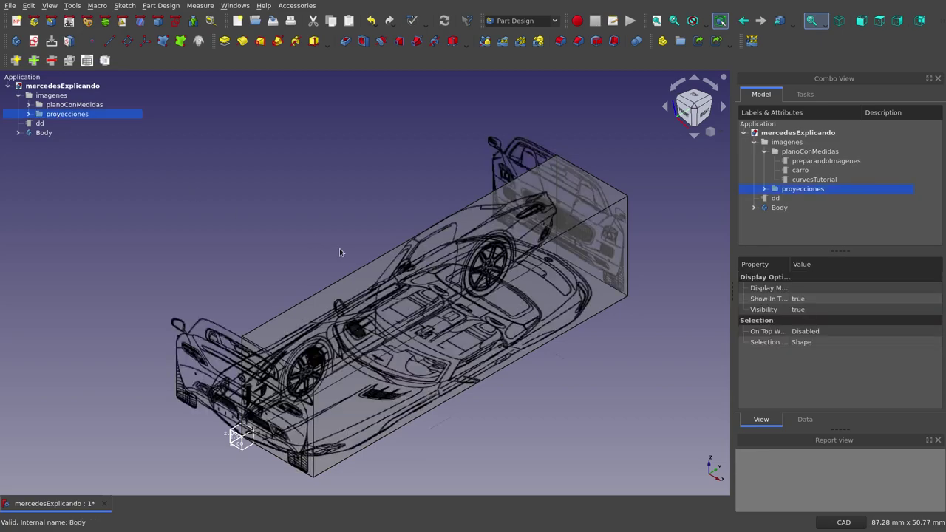
mouse_move(339, 248)
middle_down()
mouse_move(428, 294)
mouse_move(412, 370)
mouse_move(442, 388)
mouse_move(462, 383)
mouse_move(453, 286)
mouse_move(278, 346)
middle_up()
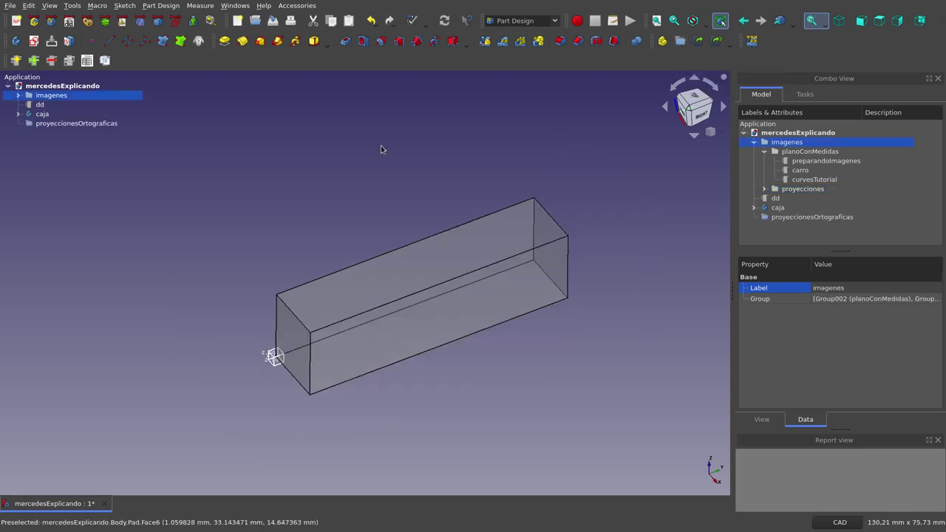
Step: Switch to the Sketcher workbench
click(174, 22)
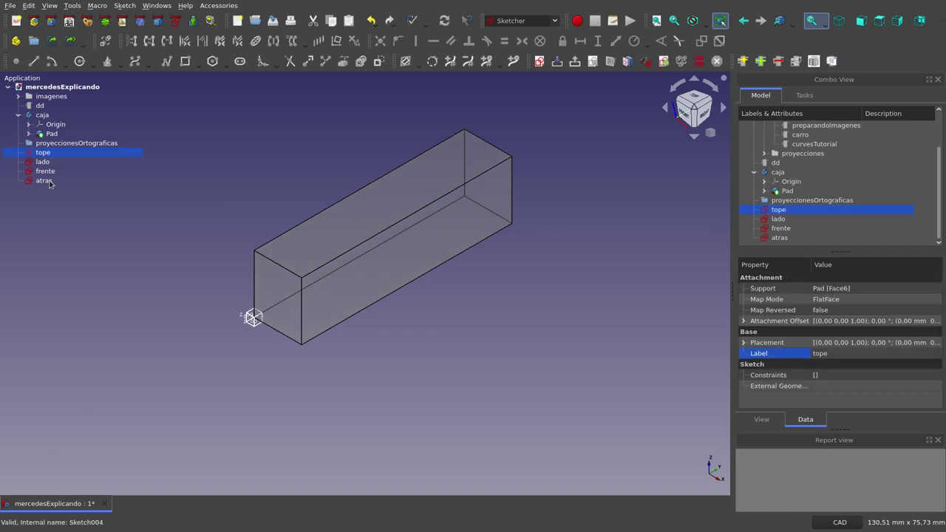
Step: Move the sketches tope, lado, frente and atras into the proyeccionesOrtograficas group
shift+click(50, 182)
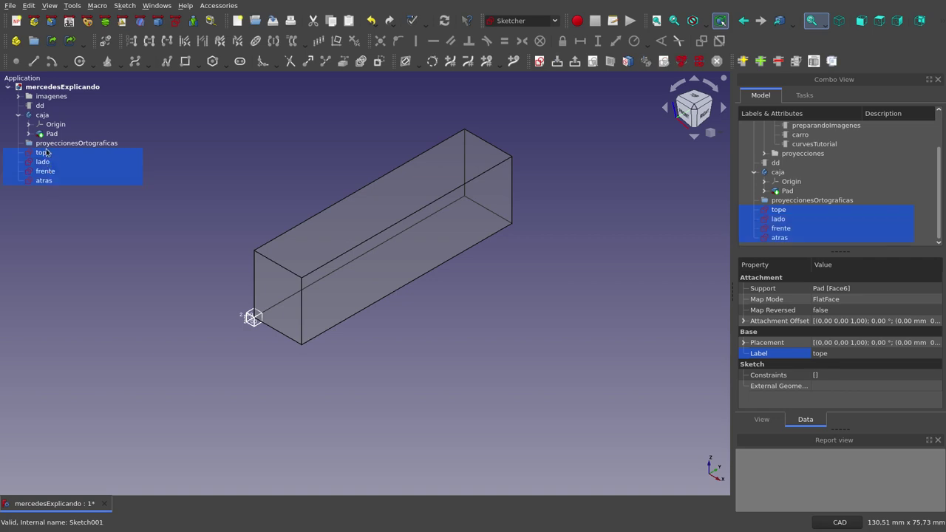
drag(46, 153, 54, 146)
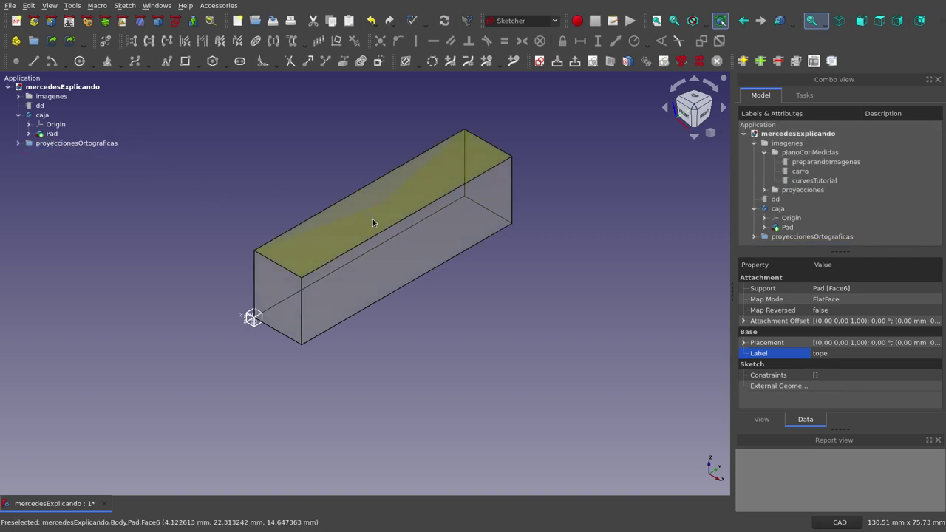